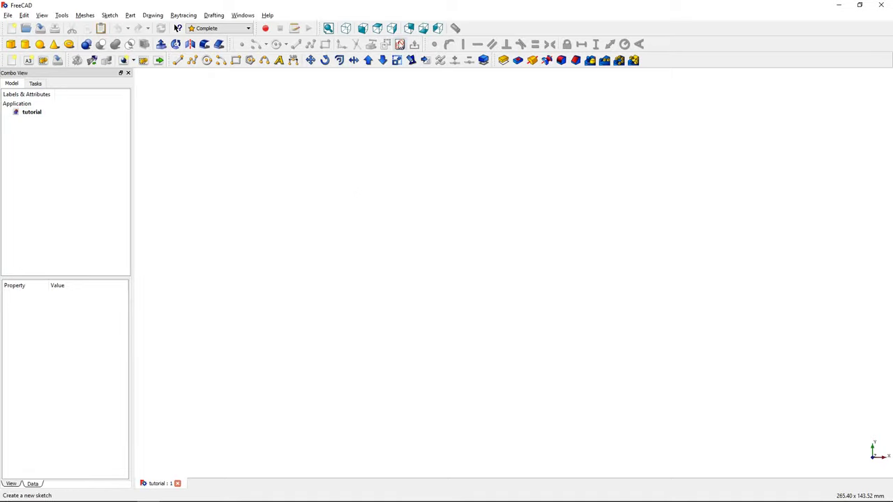
Step: Choose Sketcher from the workbench list to activate it for the empty document
{"action": "left_click", "coordinate": [223, 28]}
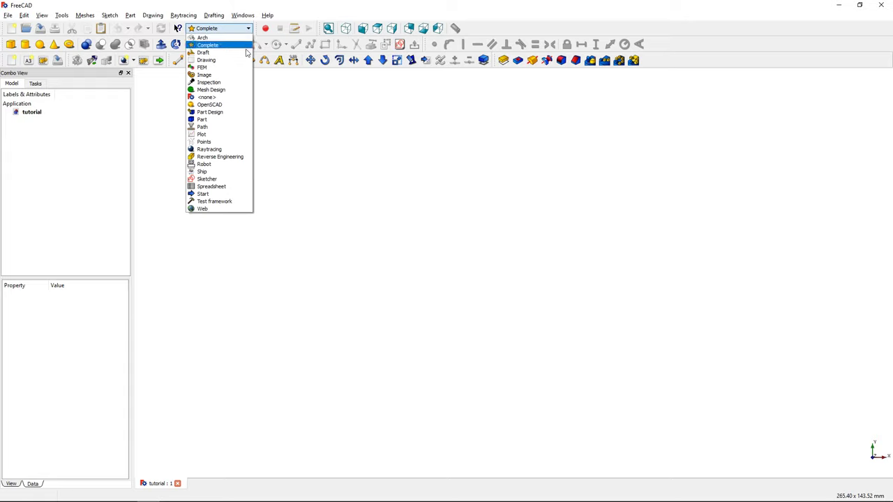
{"action": "left_click", "coordinate": [227, 180]}
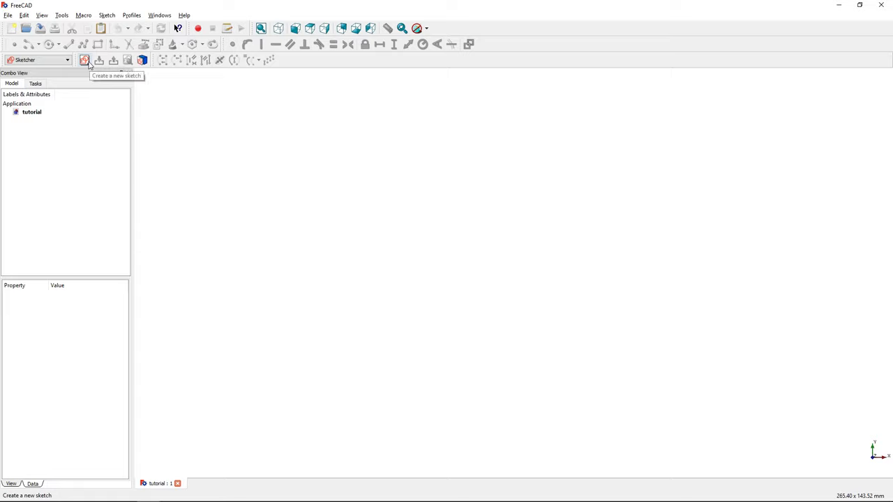
Step: Create an XY-plane sketch at 0 mm offset with a small origin-centred circle, then close it
{"action": "left_click", "coordinate": [84, 61]}
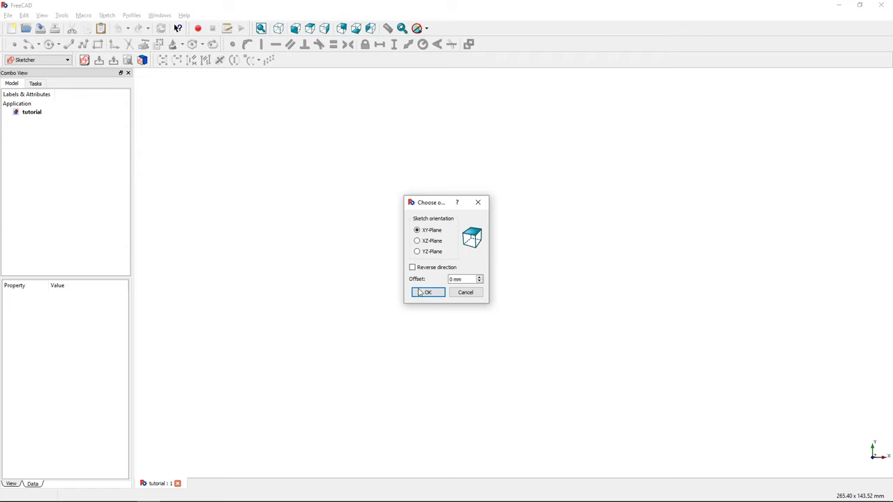
{"action": "left_click", "coordinate": [429, 293]}
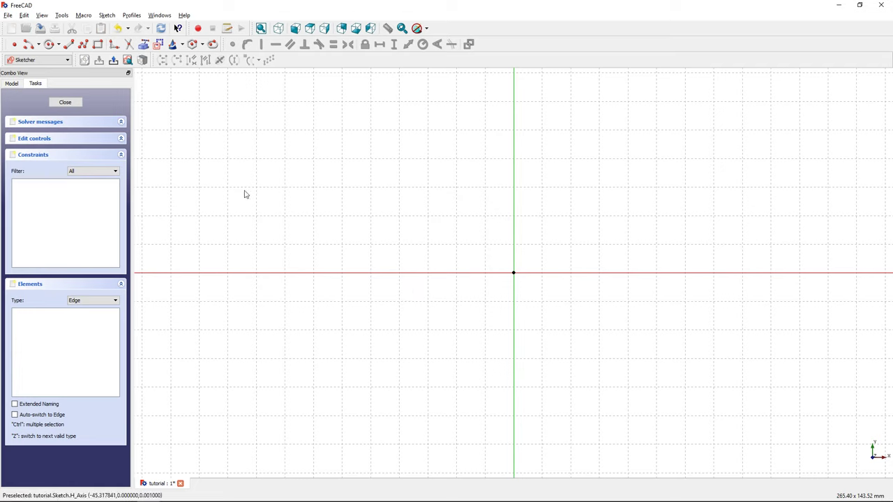
{"action": "left_click", "coordinate": [49, 44]}
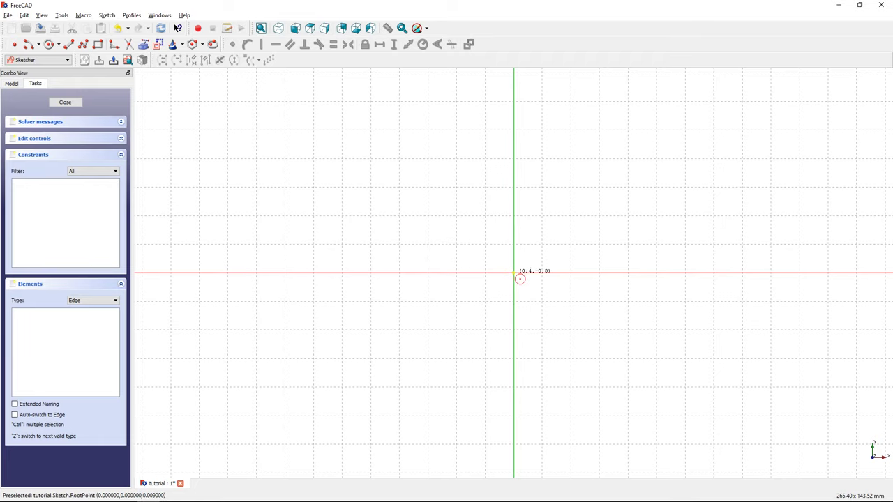
{"action": "left_click", "coordinate": [514, 272]}
{"action": "left_click", "coordinate": [496, 261]}
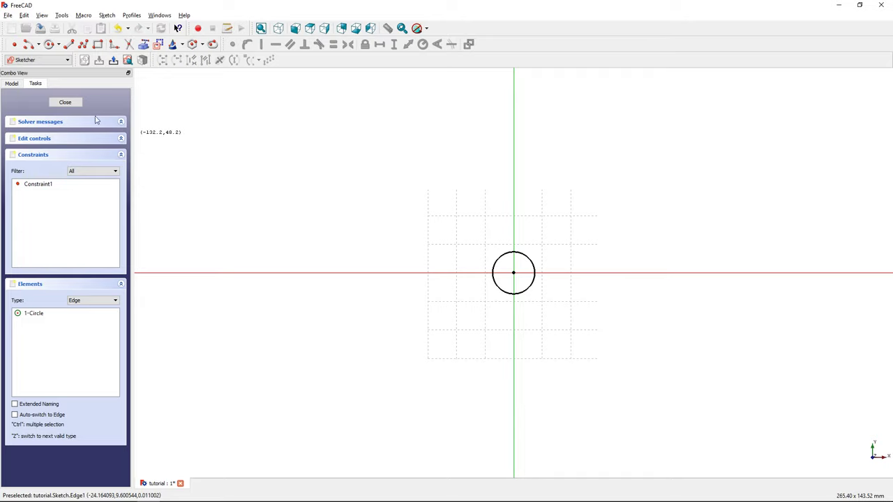
{"action": "left_click", "coordinate": [76, 105]}
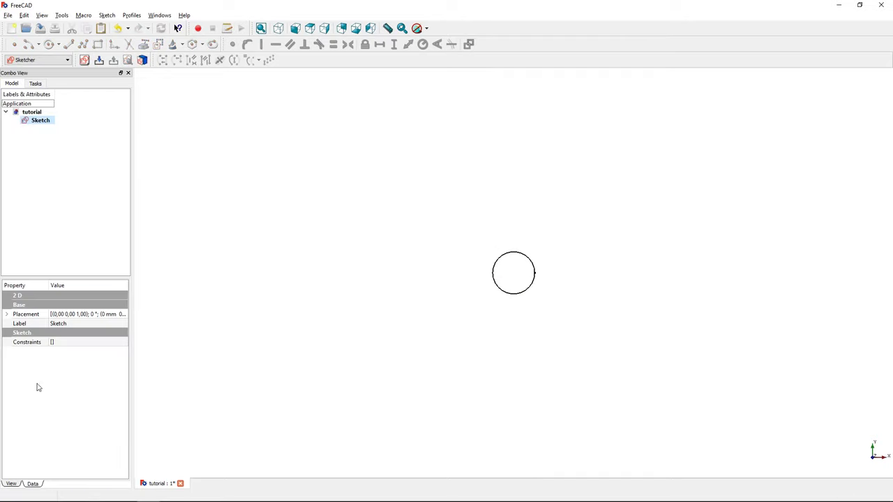
Step: Set Show Grid to true in the sketch's View properties and orbit to view the tilted circle
{"action": "left_click", "coordinate": [11, 483]}
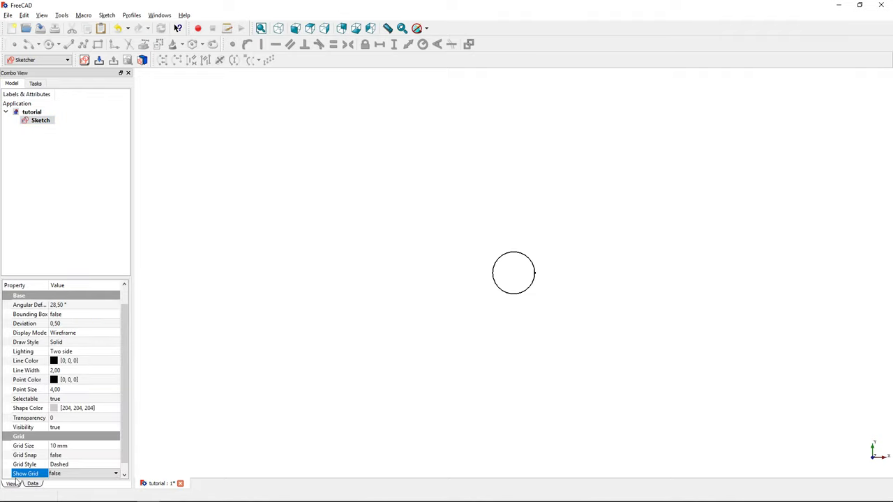
{"action": "left_click", "coordinate": [67, 473]}
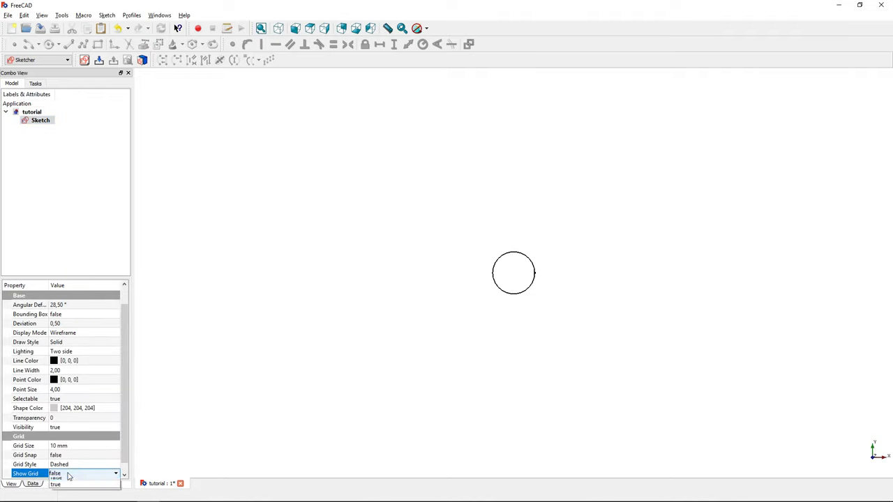
{"action": "left_click", "coordinate": [70, 490]}
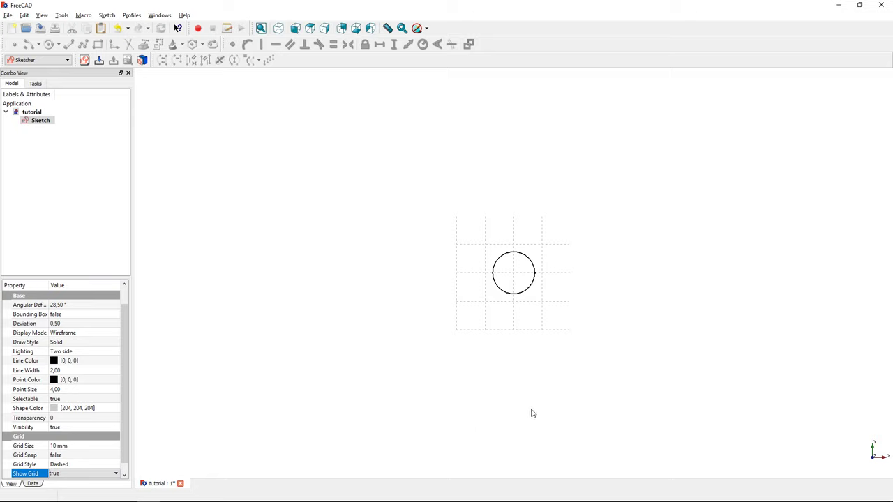
{"action": "middle_click_drag", "start_coordinate": [533, 406], "coordinate": [544, 324]}
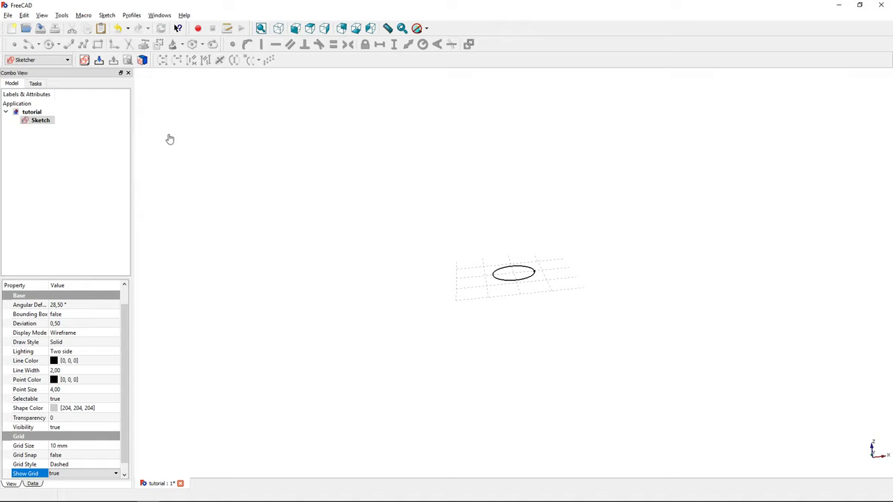
Step: Create a second XY-plane sketch offset -20 mm
{"action": "left_click", "coordinate": [84, 60]}
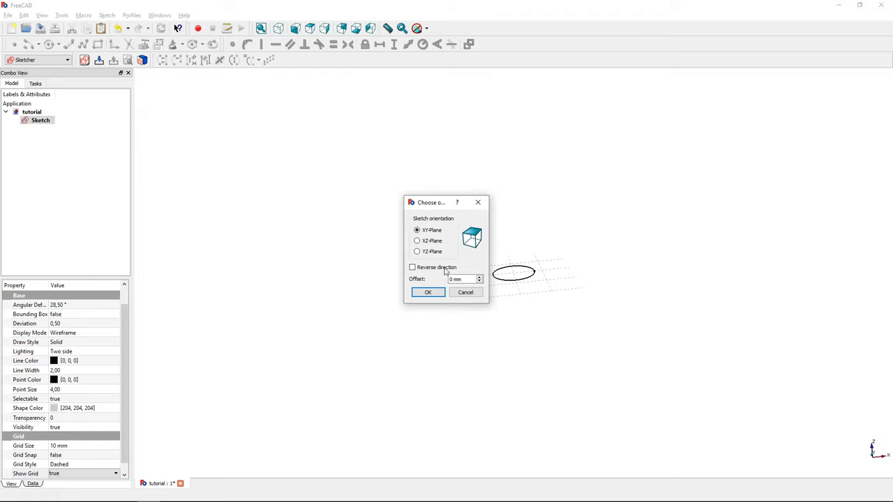
{"action": "left_click_drag", "start_coordinate": [461, 279], "coordinate": [440, 282]}
{"action": "type", "text": "-20"}
{"action": "left_click", "coordinate": [431, 293]}
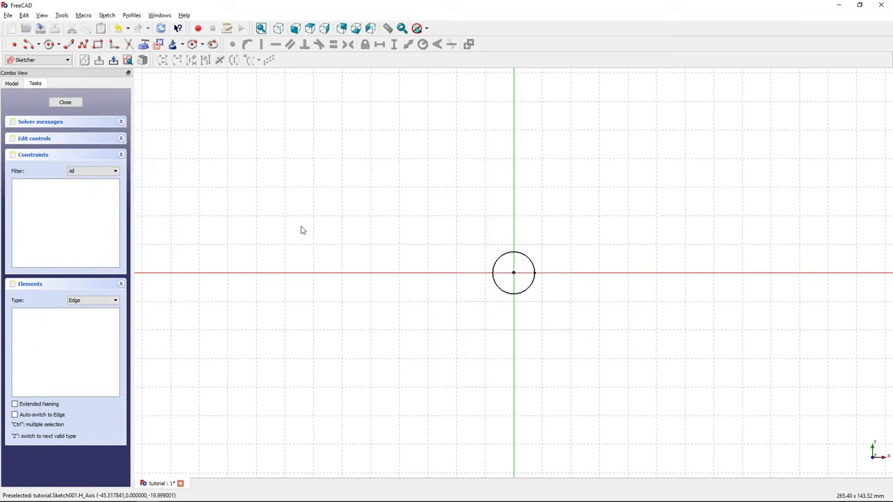
Step: Draw a larger origin-centred circle, close Sketch001, and start a third sketch
{"action": "left_click", "coordinate": [49, 44]}
{"action": "left_click", "coordinate": [514, 272]}
{"action": "left_click", "coordinate": [486, 245]}
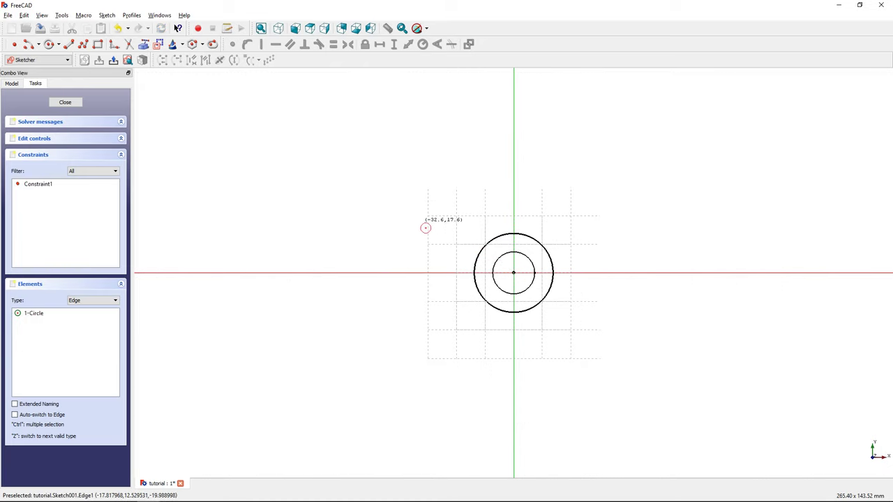
{"action": "left_click", "coordinate": [64, 103]}
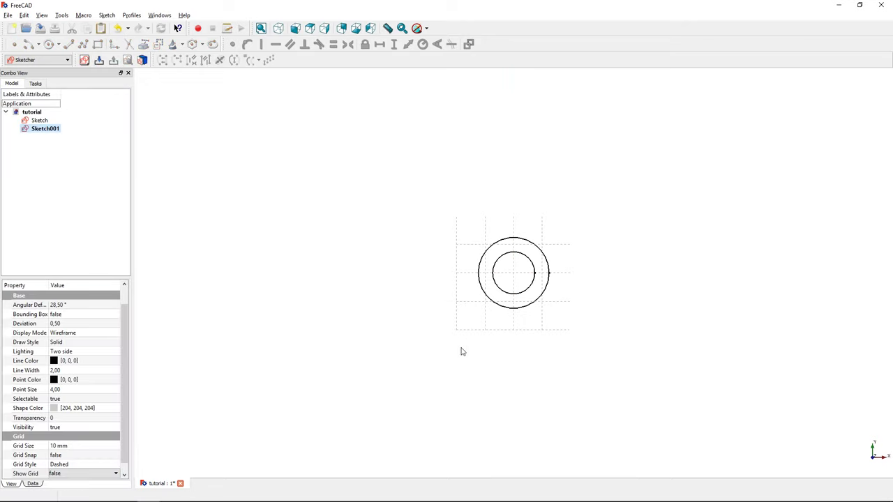
{"action": "mouse_move", "coordinate": [461, 352]}
{"action": "middle_mouse_down"}
{"action": "mouse_move", "coordinate": [518, 249]}
{"action": "mouse_move", "coordinate": [542, 257]}
{"action": "mouse_move", "coordinate": [522, 283]}
{"action": "middle_mouse_up"}
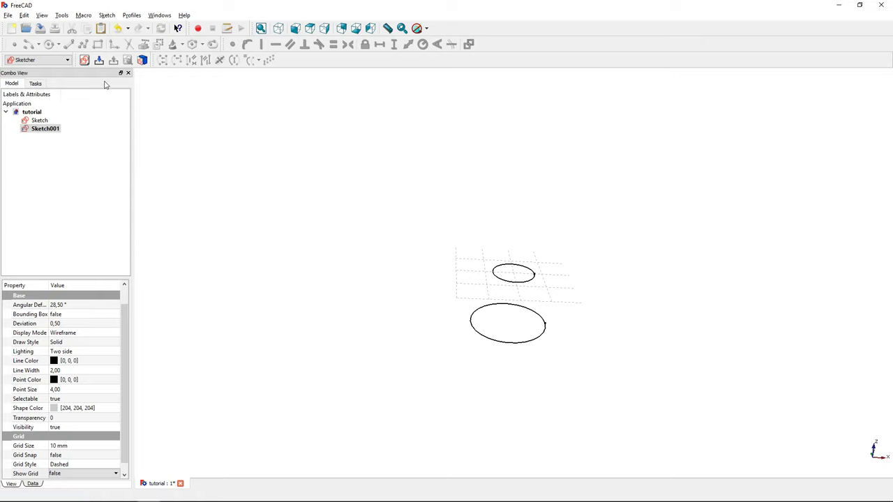
{"action": "left_click", "coordinate": [85, 61]}
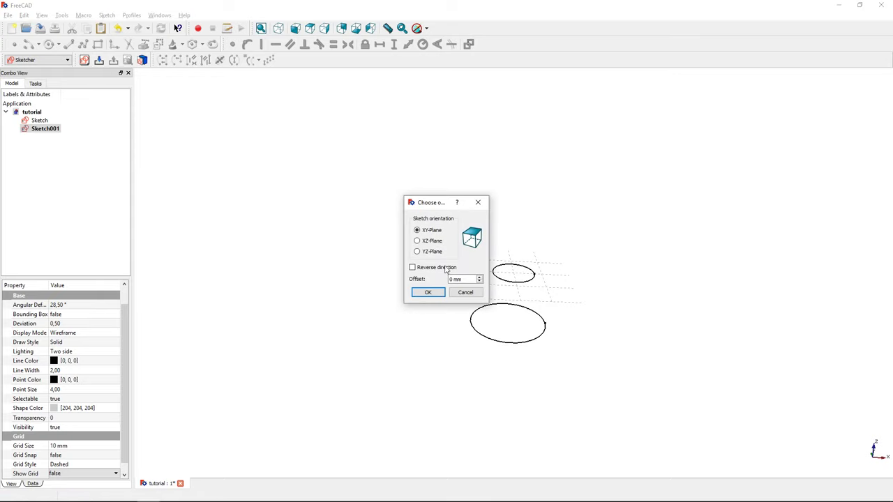
Step: Offset the third XY sketch 20 mm and draw a larger origin-centred circle in Sketch002
{"action": "left_click_drag", "start_coordinate": [465, 279], "coordinate": [447, 279]}
{"action": "type", "text": "20"}
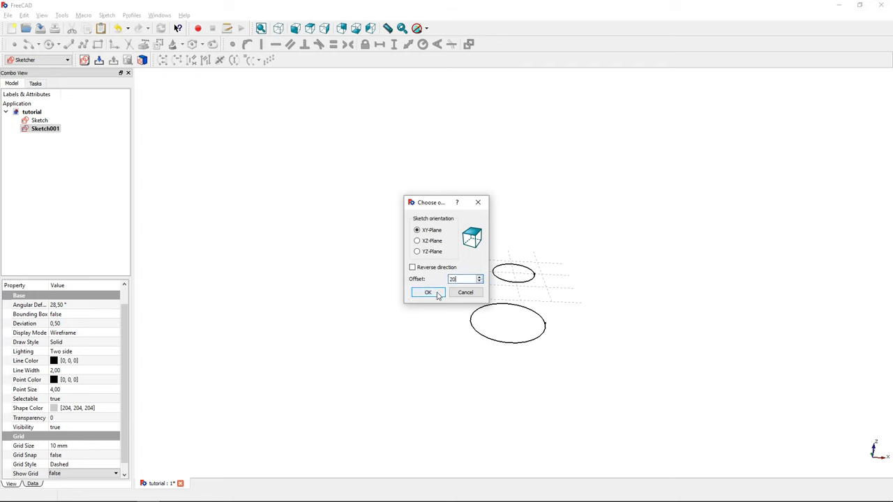
{"action": "left_click", "coordinate": [428, 292]}
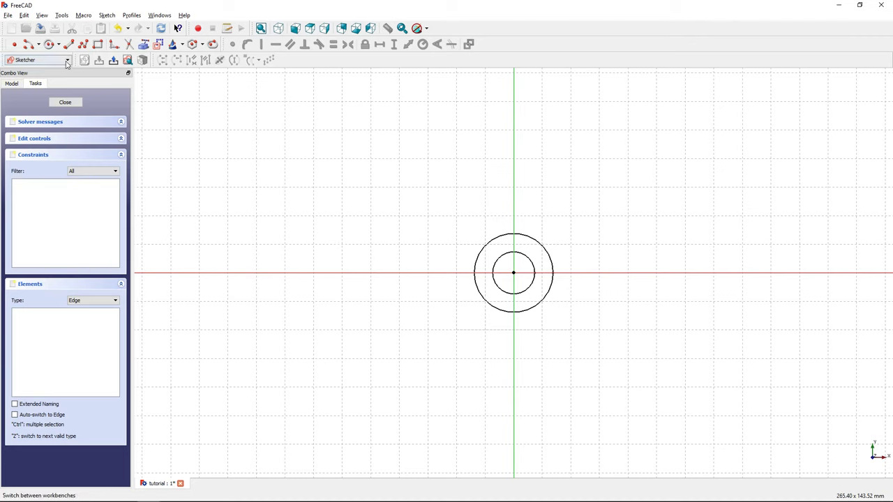
{"action": "left_click", "coordinate": [49, 44]}
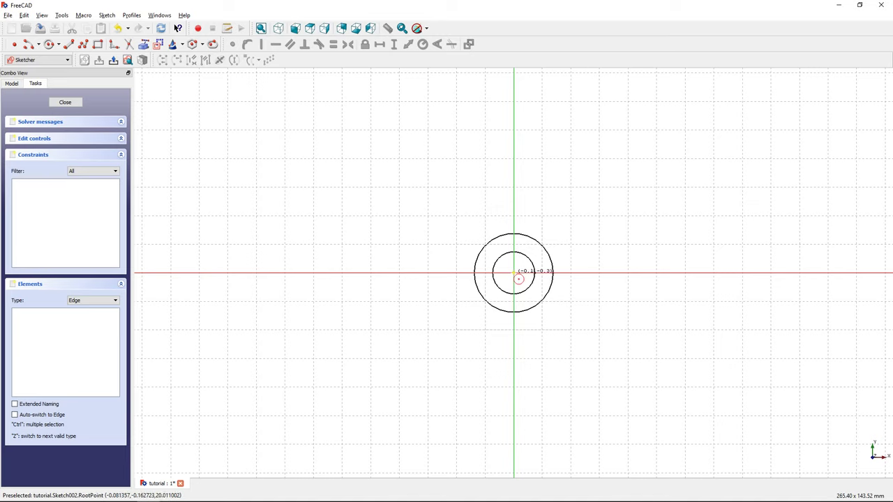
{"action": "left_click", "coordinate": [515, 273]}
{"action": "left_click", "coordinate": [472, 232]}
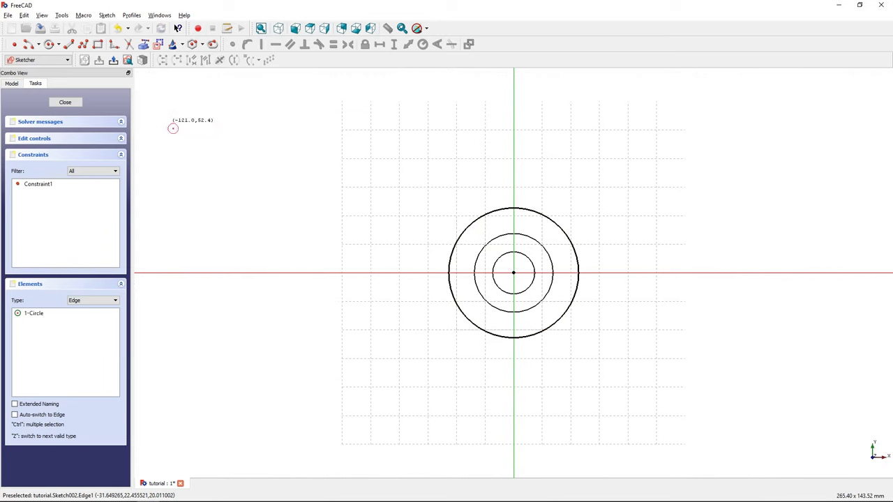
{"action": "left_click", "coordinate": [65, 103]}
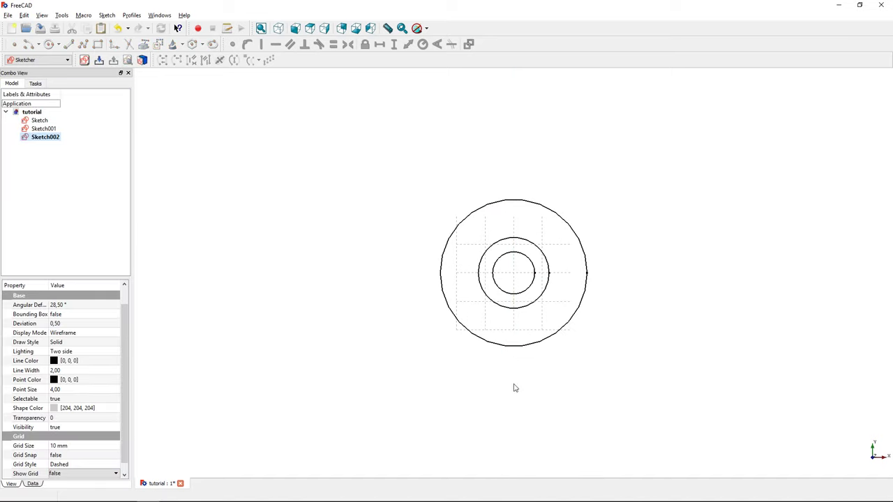
{"action": "mouse_move", "coordinate": [549, 443]}
{"action": "middle_mouse_down"}
{"action": "mouse_move", "coordinate": [538, 335]}
{"action": "mouse_move", "coordinate": [550, 351]}
{"action": "middle_mouse_up"}
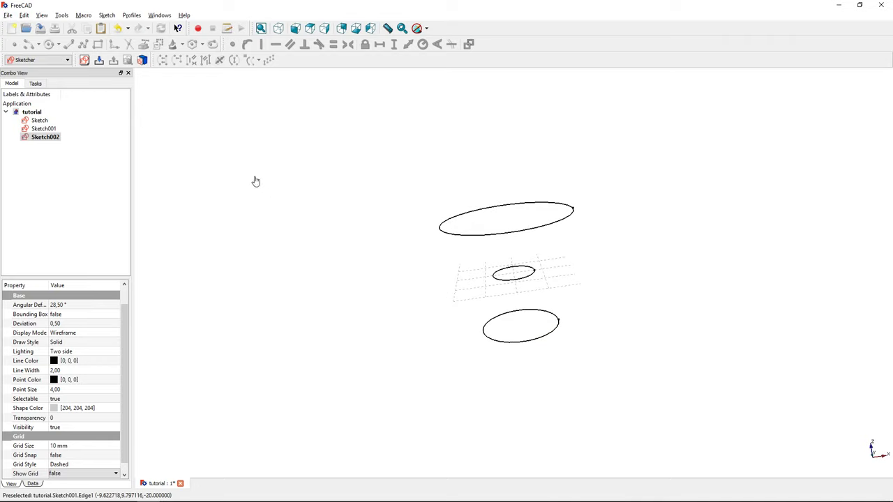
Step: Create a fourth XY-plane sketch at -30 mm offset with Reverse direction ticked
{"action": "left_click", "coordinate": [85, 60]}
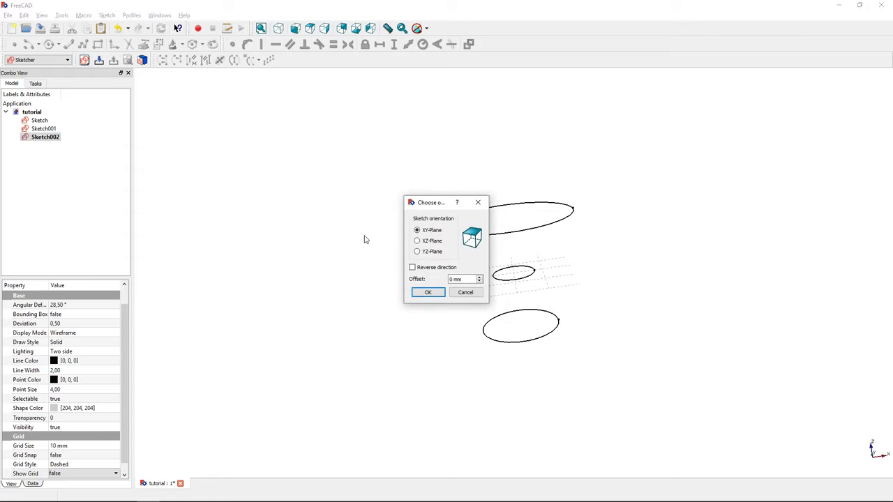
{"action": "left_click_drag", "start_coordinate": [468, 279], "coordinate": [436, 279]}
{"action": "type", "text": "-30"}
{"action": "left_click", "coordinate": [411, 268]}
{"action": "left_click", "coordinate": [427, 292]}
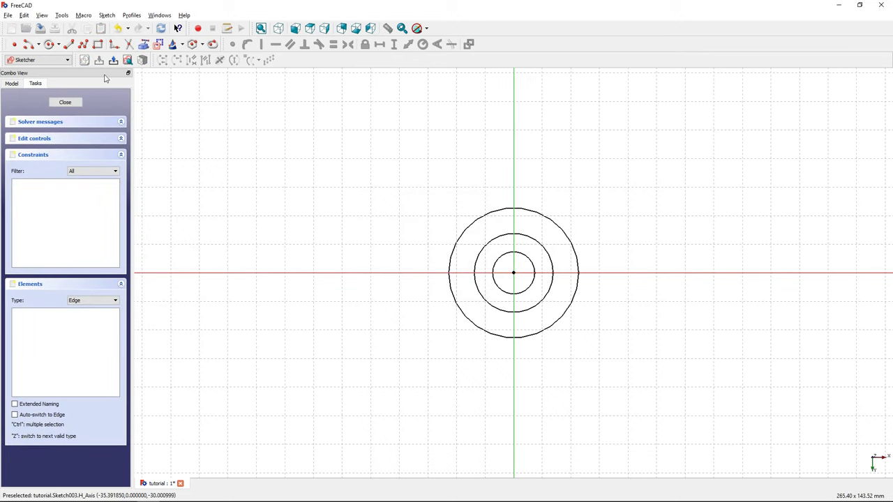
Step: Draw the largest circle centred on the origin in Sketch003 and close the sketch
{"action": "left_click", "coordinate": [49, 44]}
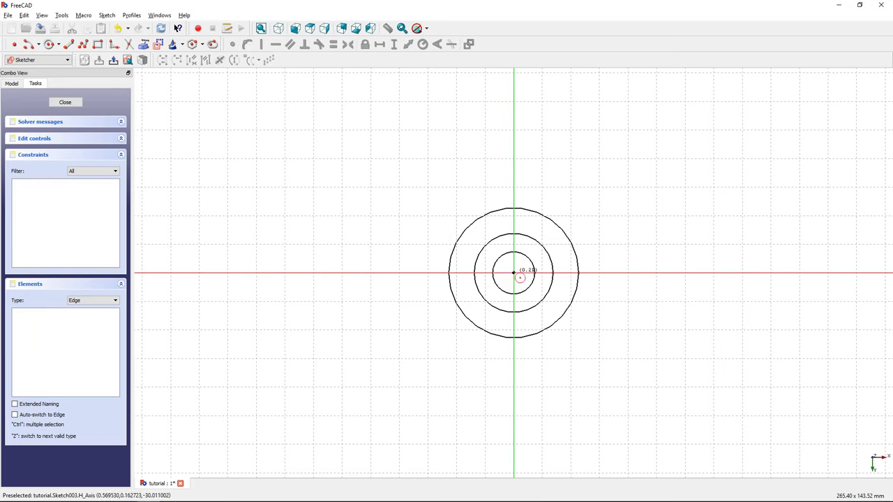
{"action": "left_click", "coordinate": [520, 278]}
{"action": "left_click", "coordinate": [442, 223]}
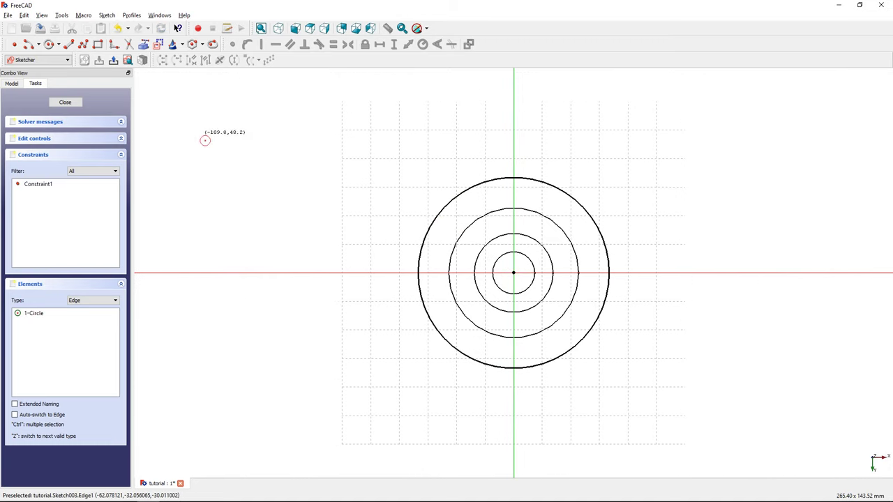
{"action": "left_click", "coordinate": [80, 104]}
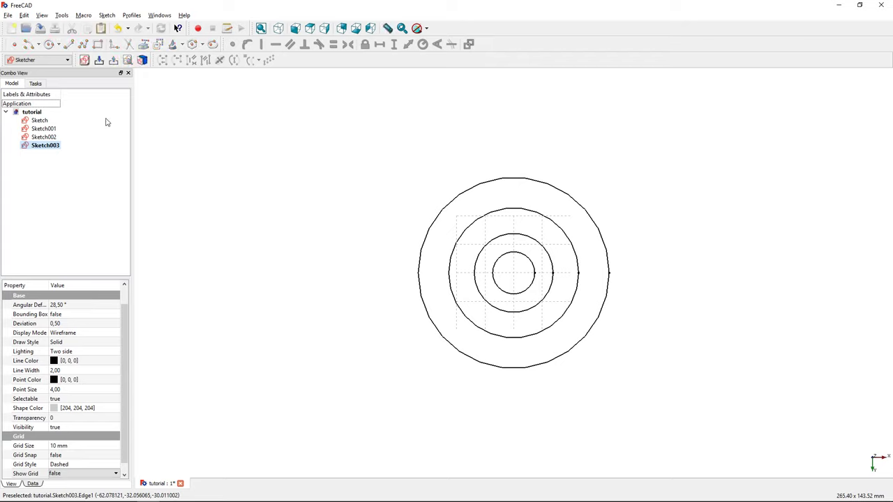
{"action": "middle_click_drag", "start_coordinate": [511, 459], "coordinate": [518, 351]}
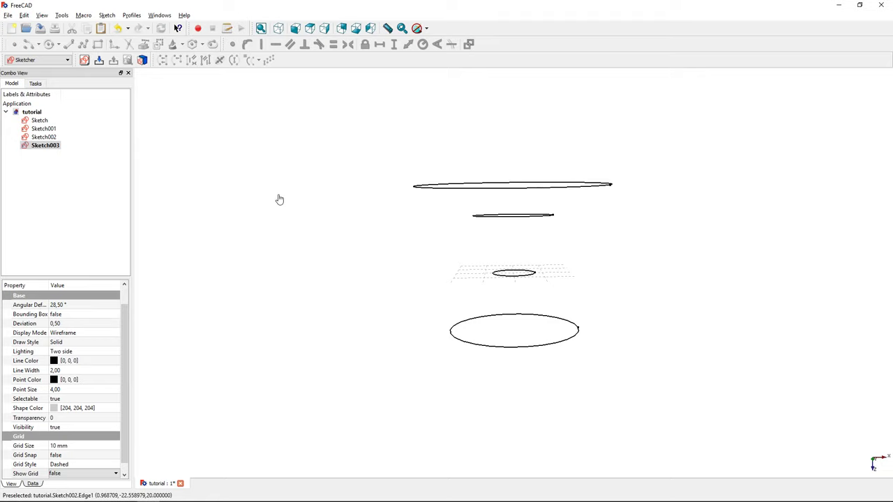
Step: Create a new sketch on the XZ plane
{"action": "left_click", "coordinate": [85, 62]}
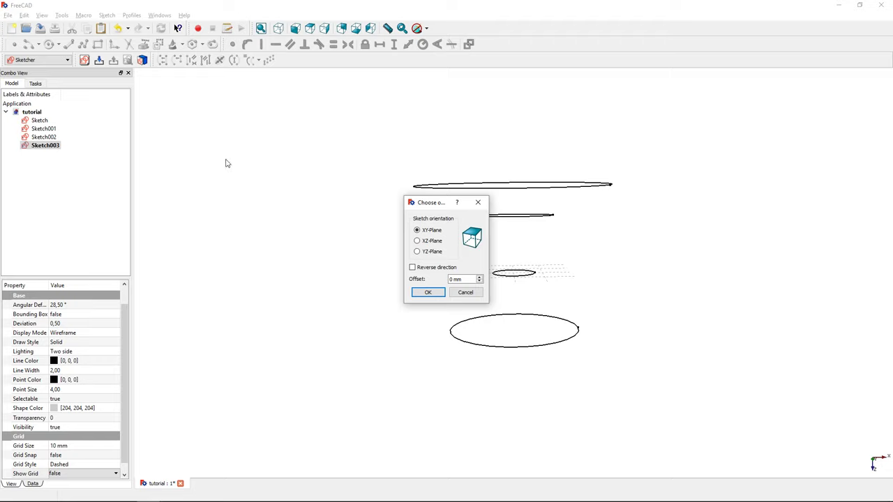
{"action": "left_click", "coordinate": [419, 243]}
{"action": "left_click", "coordinate": [428, 293]}
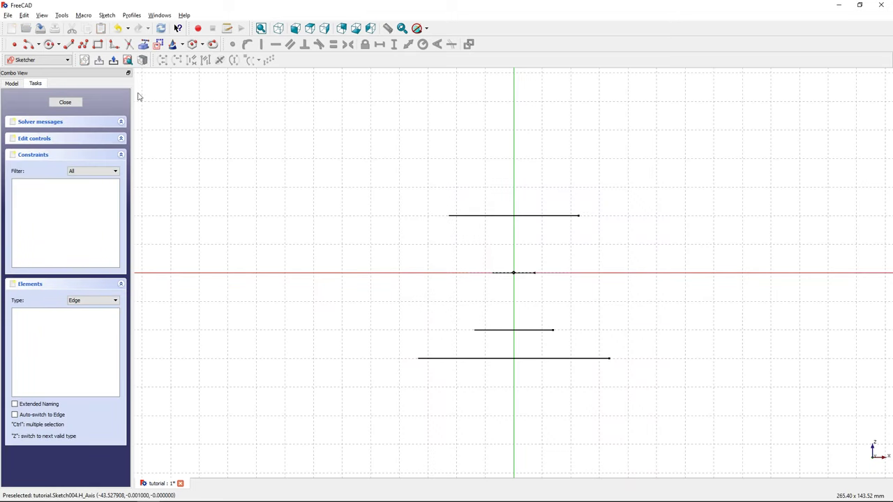
Step: Draw a rectangle spanning the origin through the circles and close Sketch004
{"action": "left_click", "coordinate": [98, 43]}
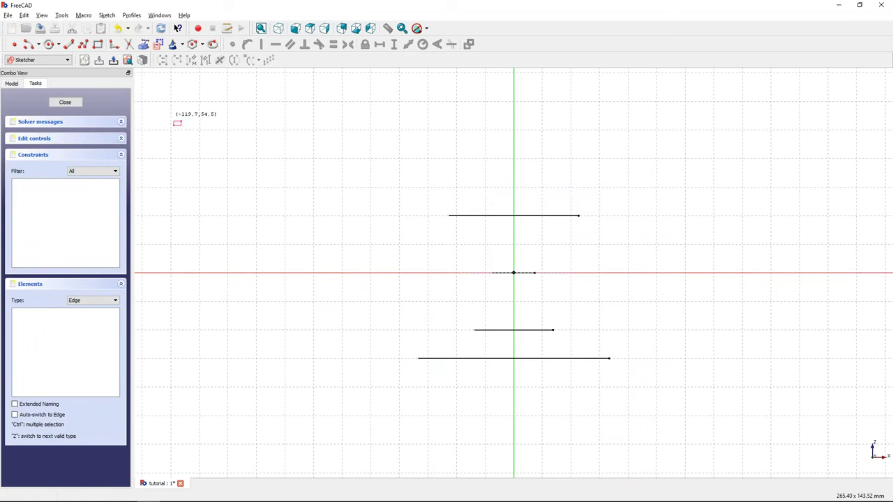
{"action": "left_click", "coordinate": [388, 227]}
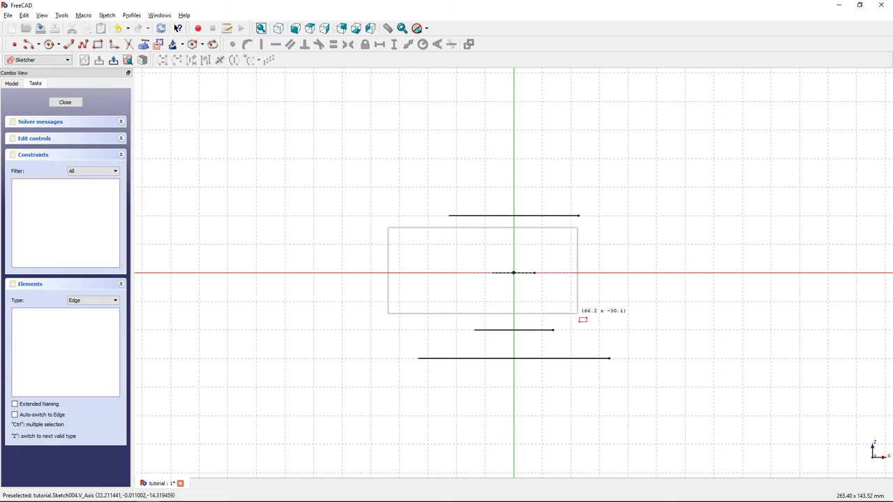
{"action": "left_click", "coordinate": [643, 321]}
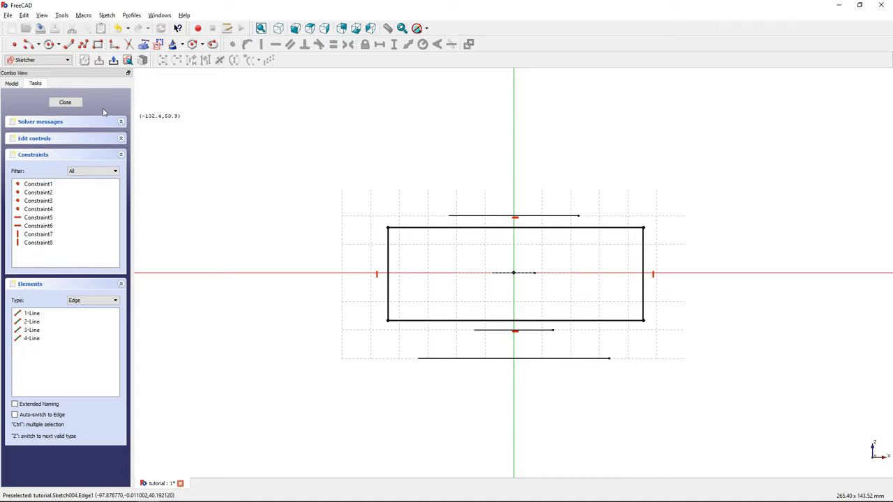
{"action": "left_click", "coordinate": [82, 102]}
{"action": "mouse_move", "coordinate": [199, 153]}
{"action": "middle_mouse_down"}
{"action": "mouse_move", "coordinate": [288, 184]}
{"action": "mouse_move", "coordinate": [353, 233]}
{"action": "mouse_move", "coordinate": [416, 364]}
{"action": "mouse_move", "coordinate": [424, 405]}
{"action": "mouse_move", "coordinate": [392, 432]}
{"action": "mouse_move", "coordinate": [321, 431]}
{"action": "mouse_move", "coordinate": [313, 397]}
{"action": "mouse_move", "coordinate": [366, 262]}
{"action": "mouse_move", "coordinate": [358, 208]}
{"action": "middle_mouse_up"}
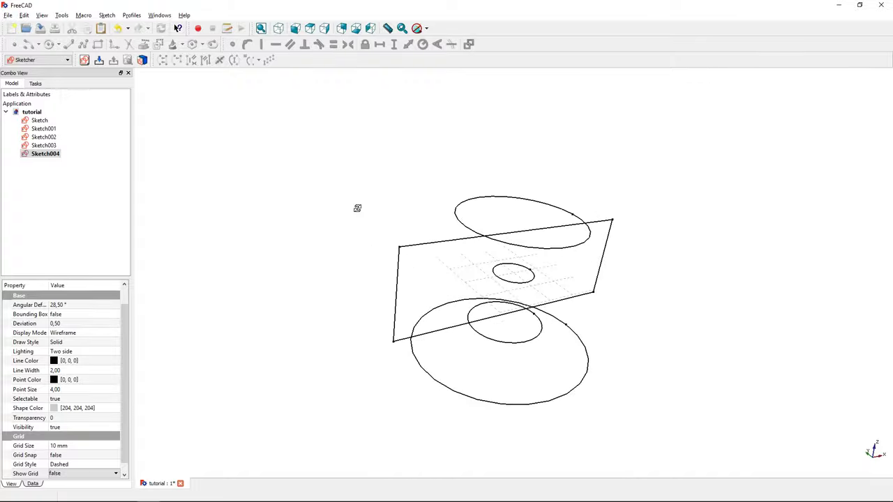